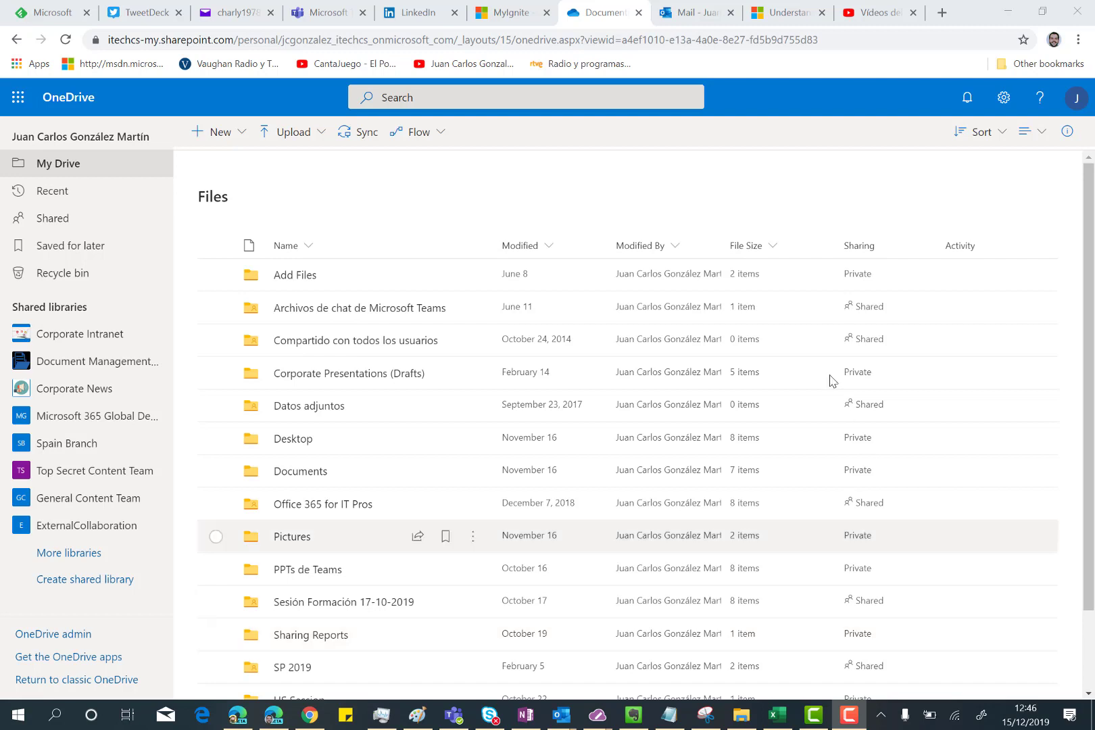
Step: Tick the checkbox of the Add Files folder in My Drive
click(216, 276)
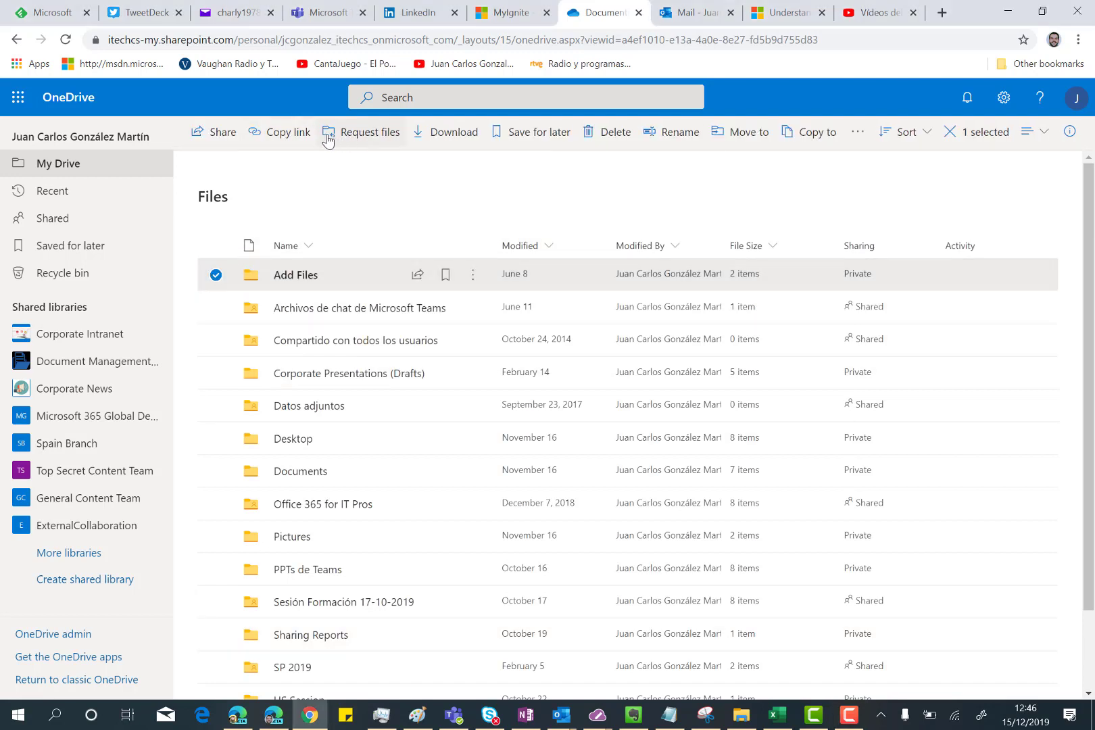
Step: Start a file request for the selected Add Files folder with Request files
click(376, 133)
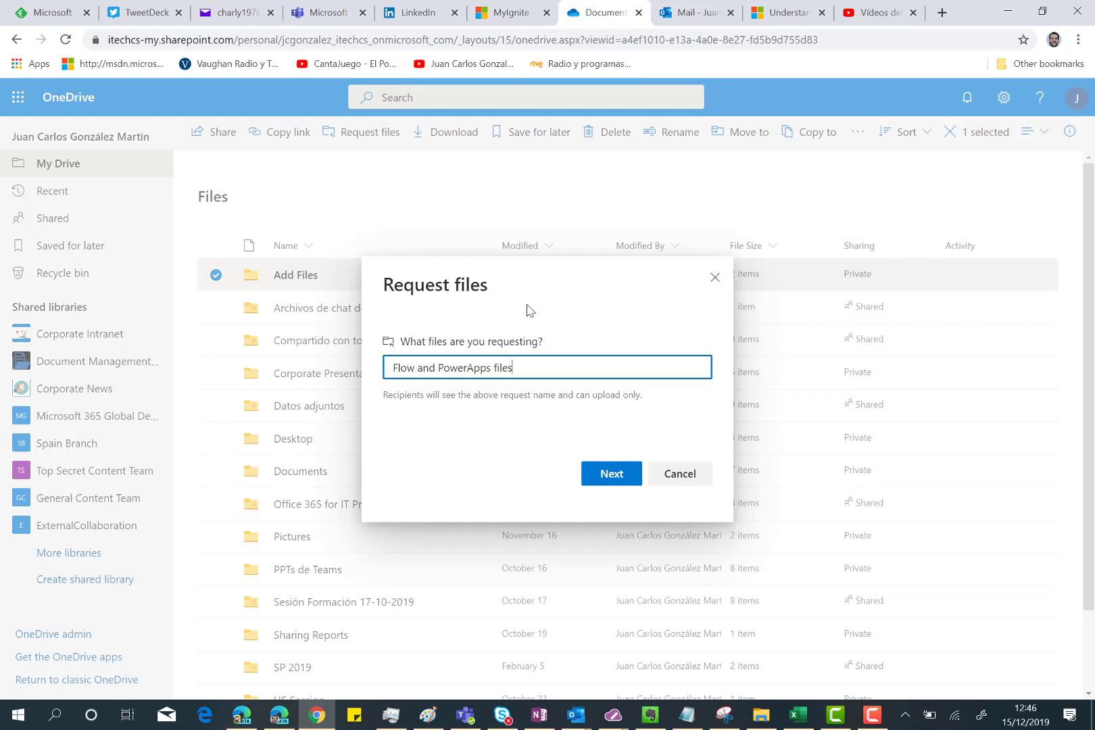
Step: Generate the request's upload link and add the outside recipient's e-mail address as recipient
click(610, 478)
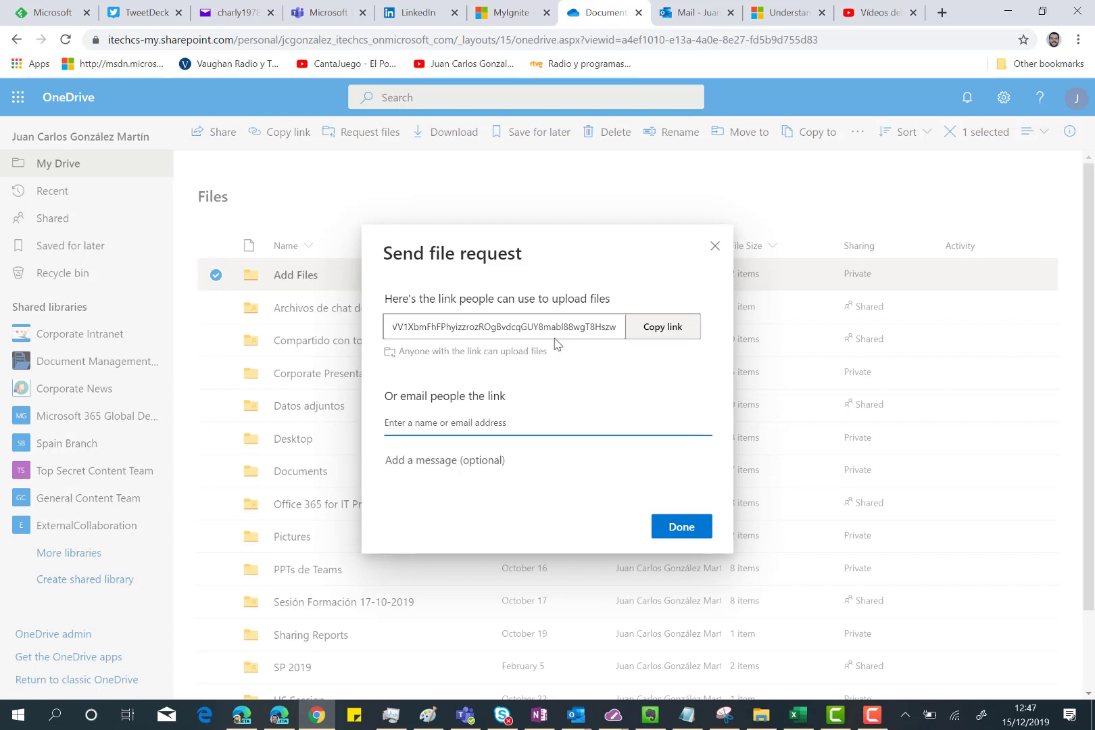
click(412, 420)
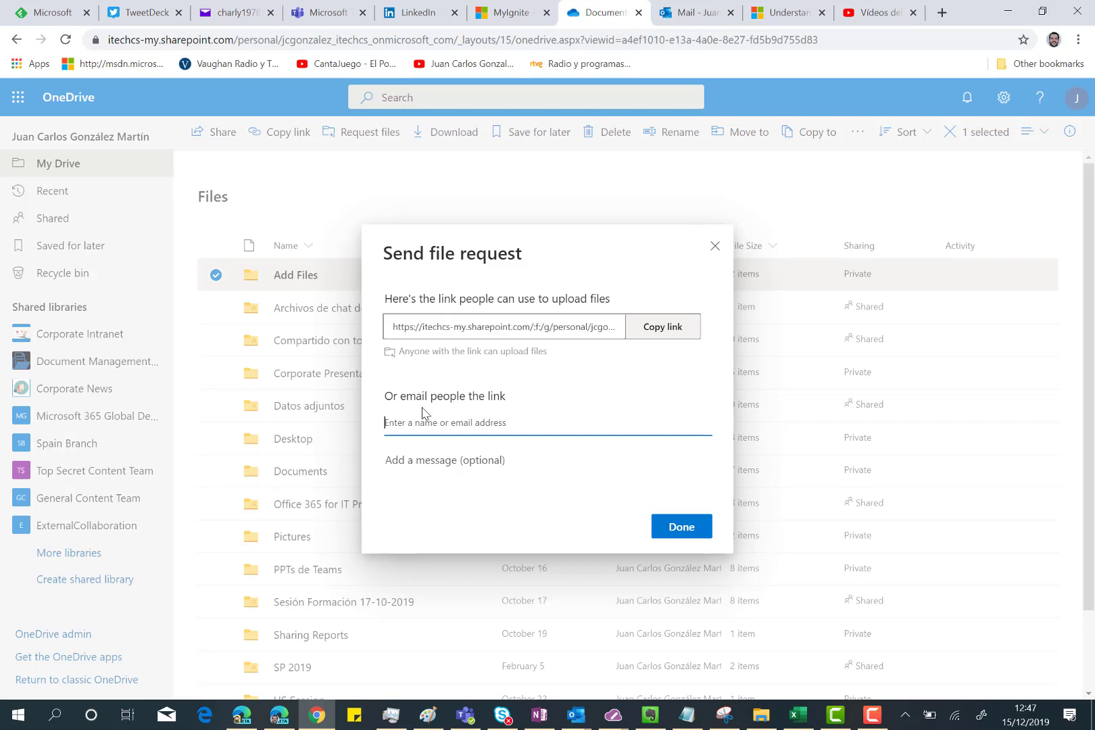
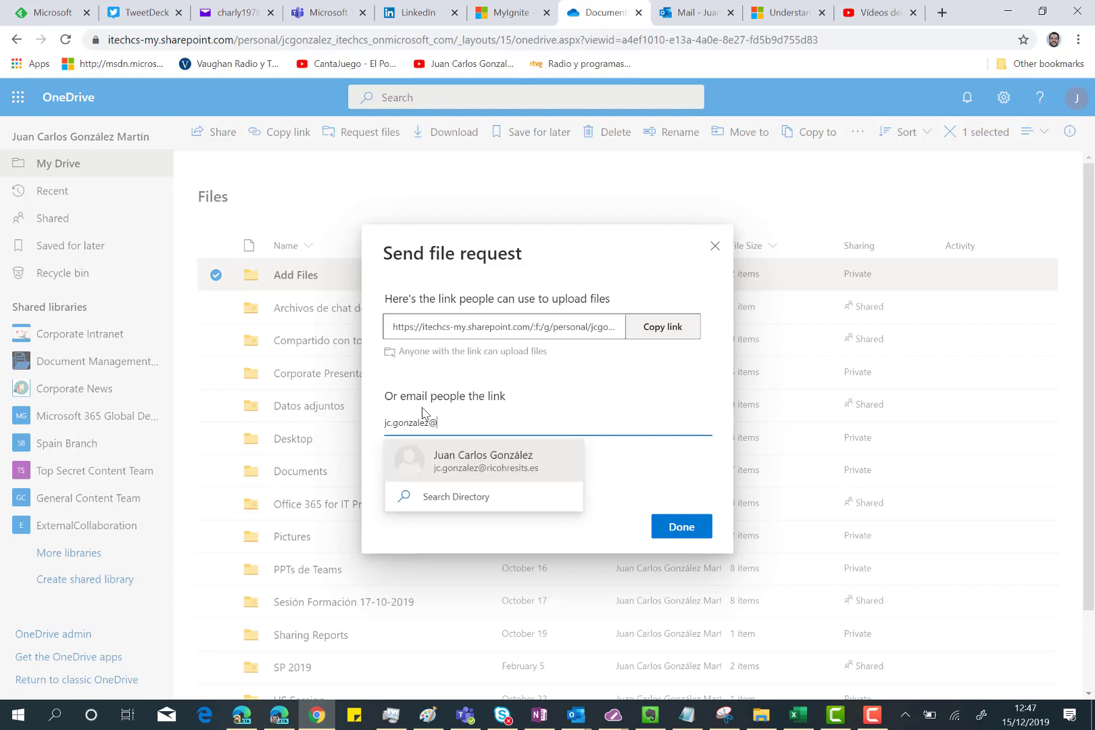
click(480, 468)
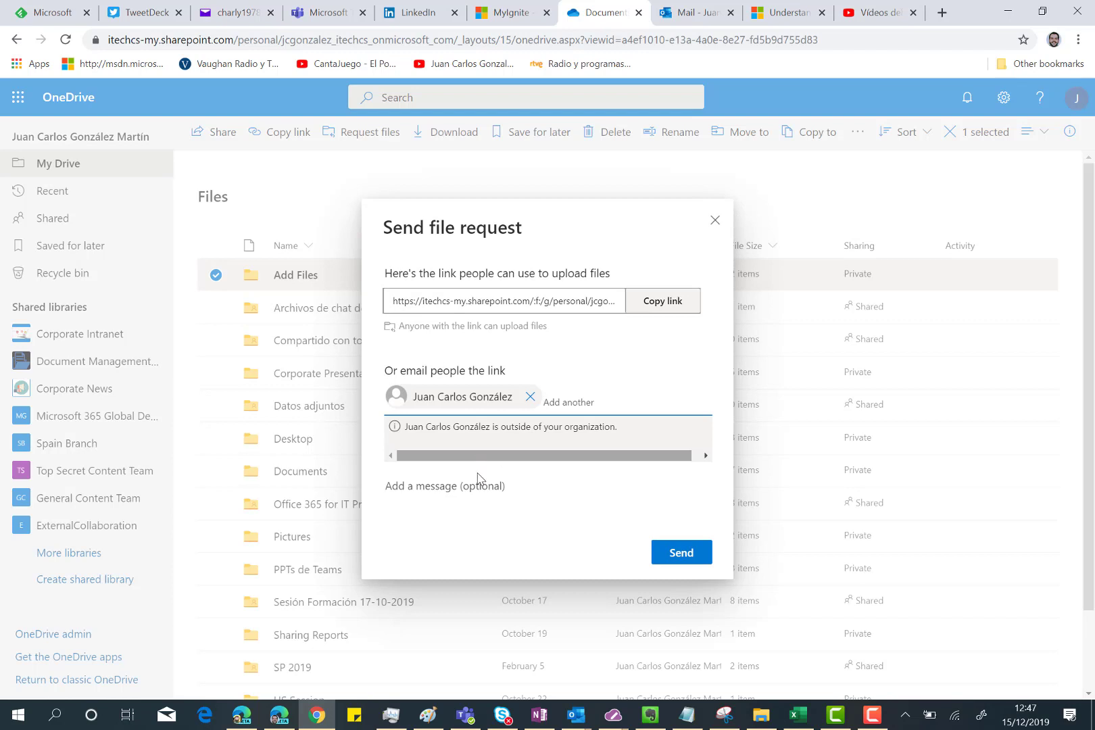
Step: Send the request with the message 'Please, add any Flow and PowerApps file you have that can be worth for the Project'
click(462, 487)
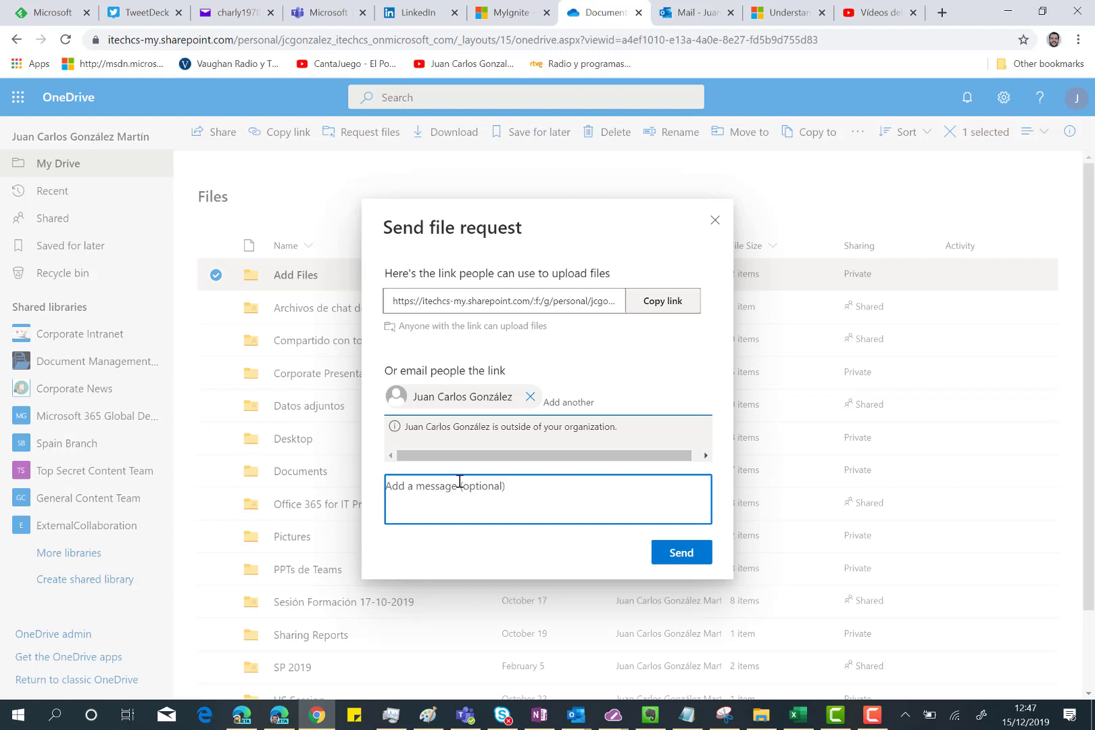
text(Pleas)
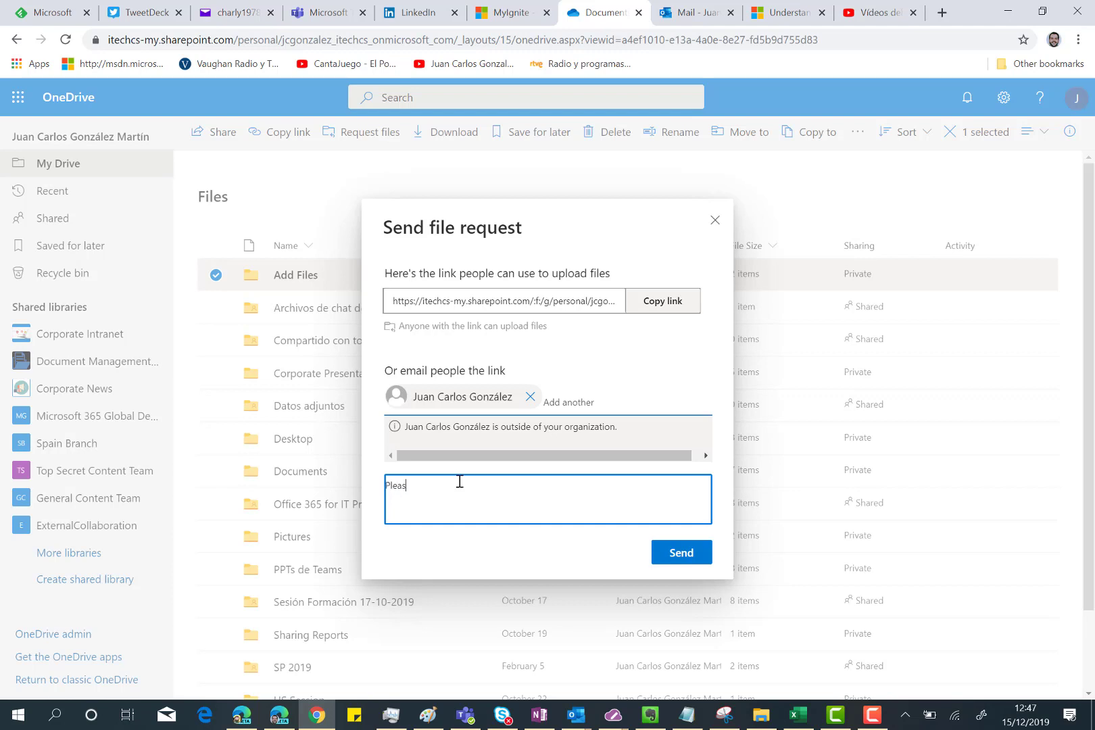
text(e, add any Flow and PowerApps file y)
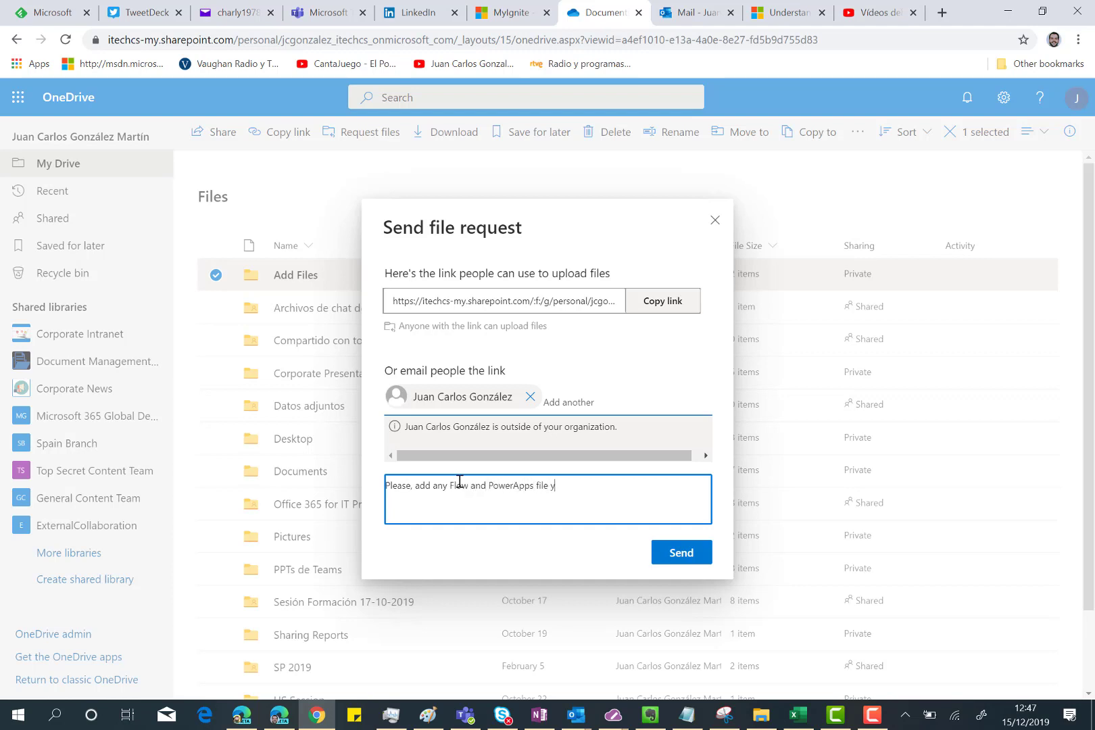
text(ou have that can be worth for the Project)
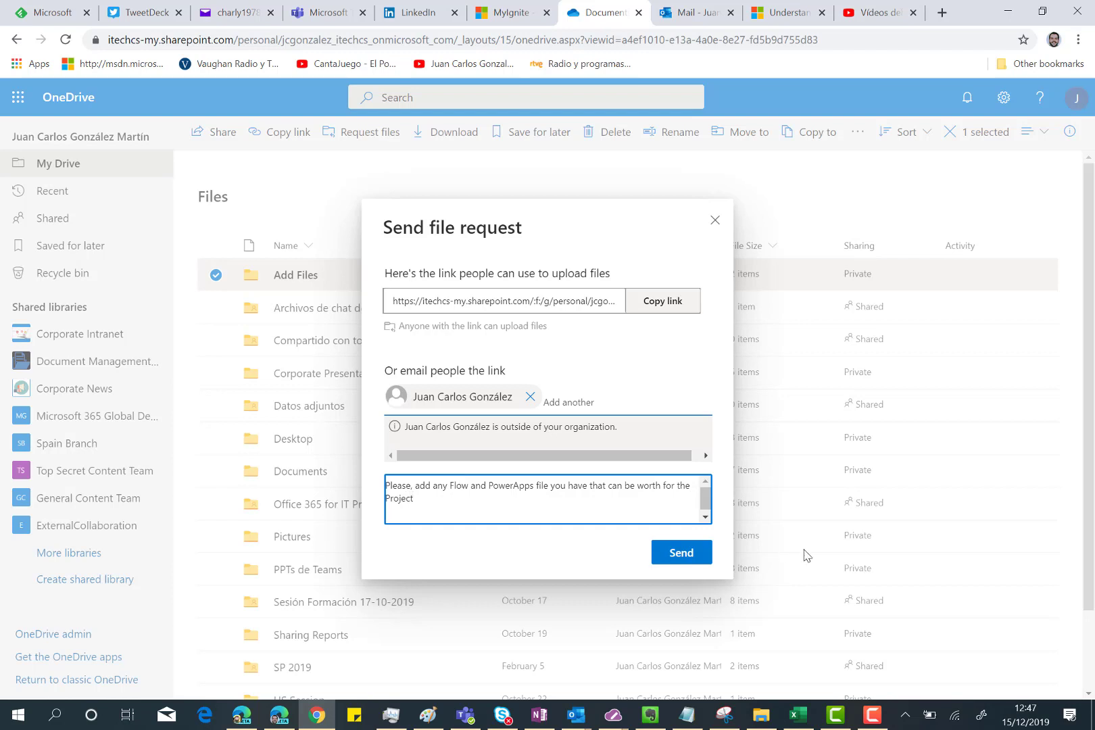
click(681, 554)
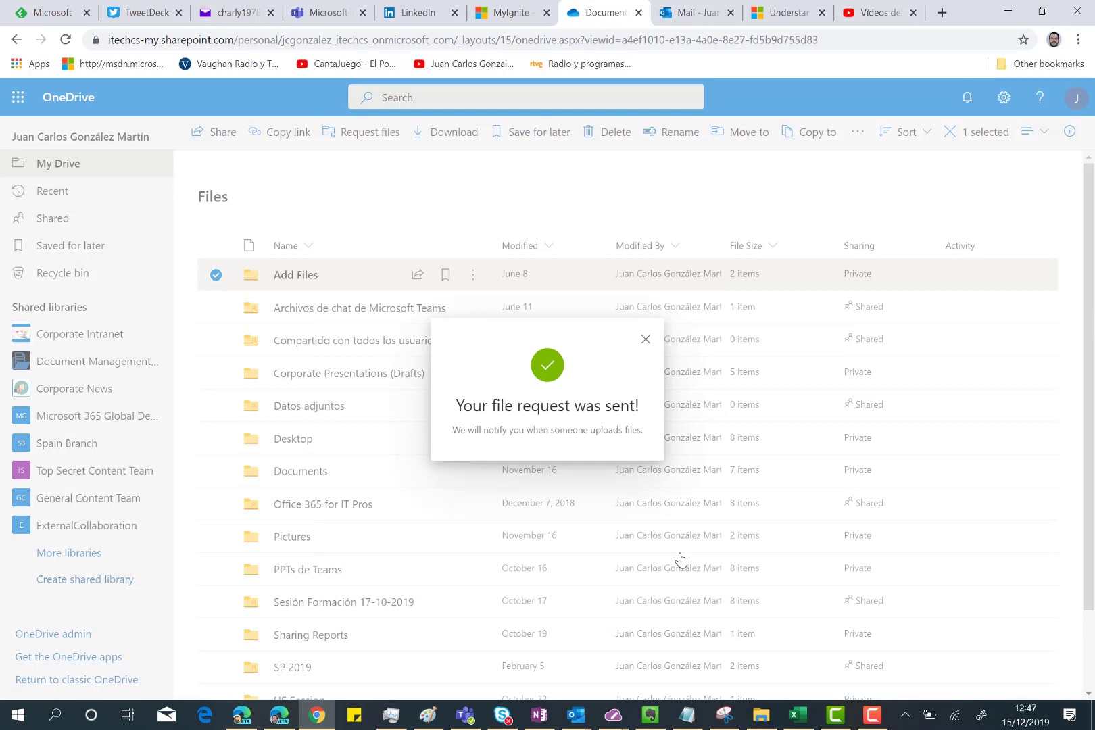
click(241, 722)
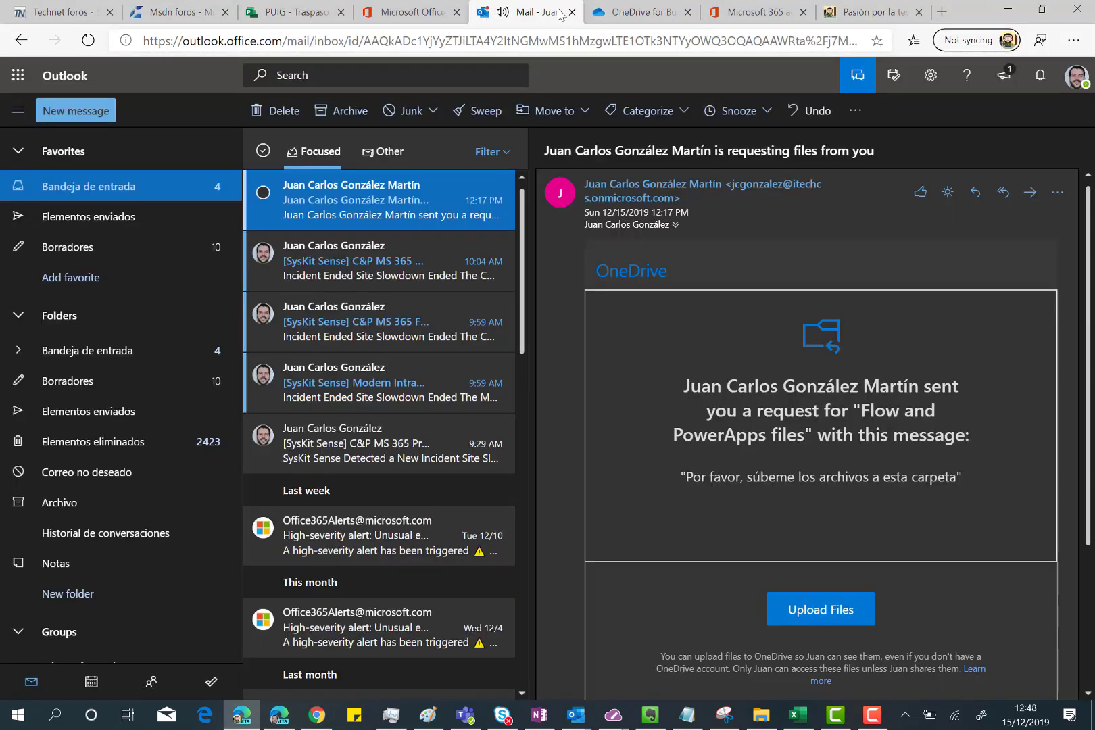
Step: Open the newest file-request email in Outlook, show its blocked content, and go to its upload page
click(553, 14)
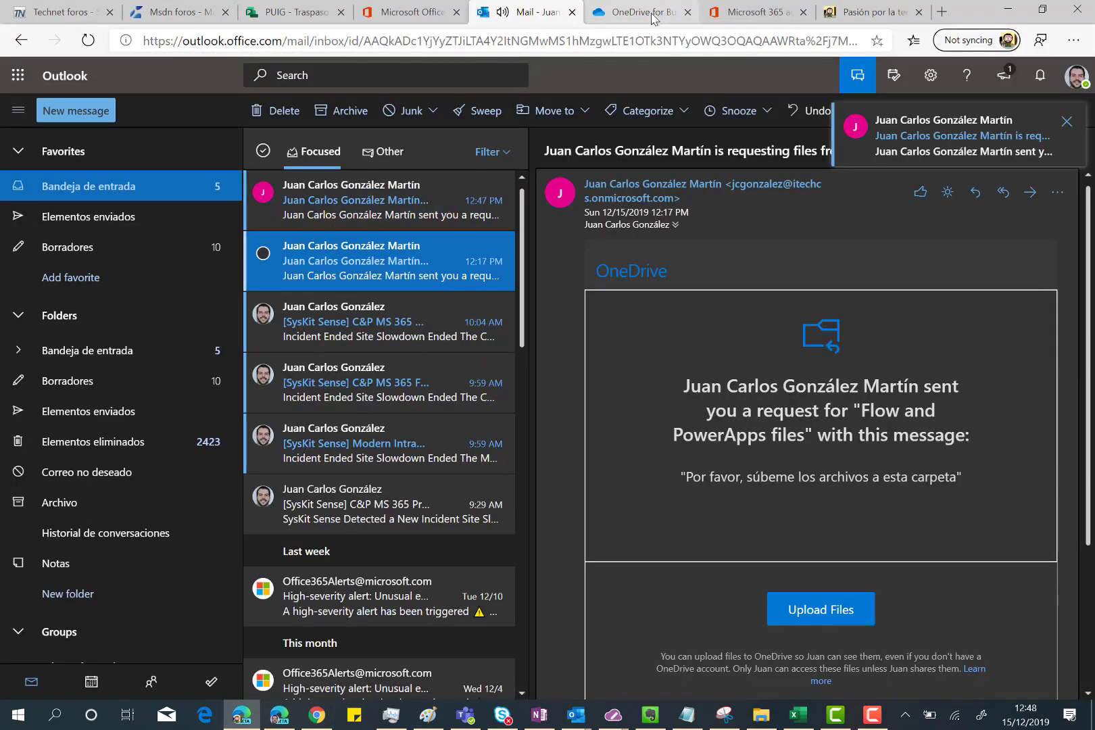
click(653, 18)
click(688, 12)
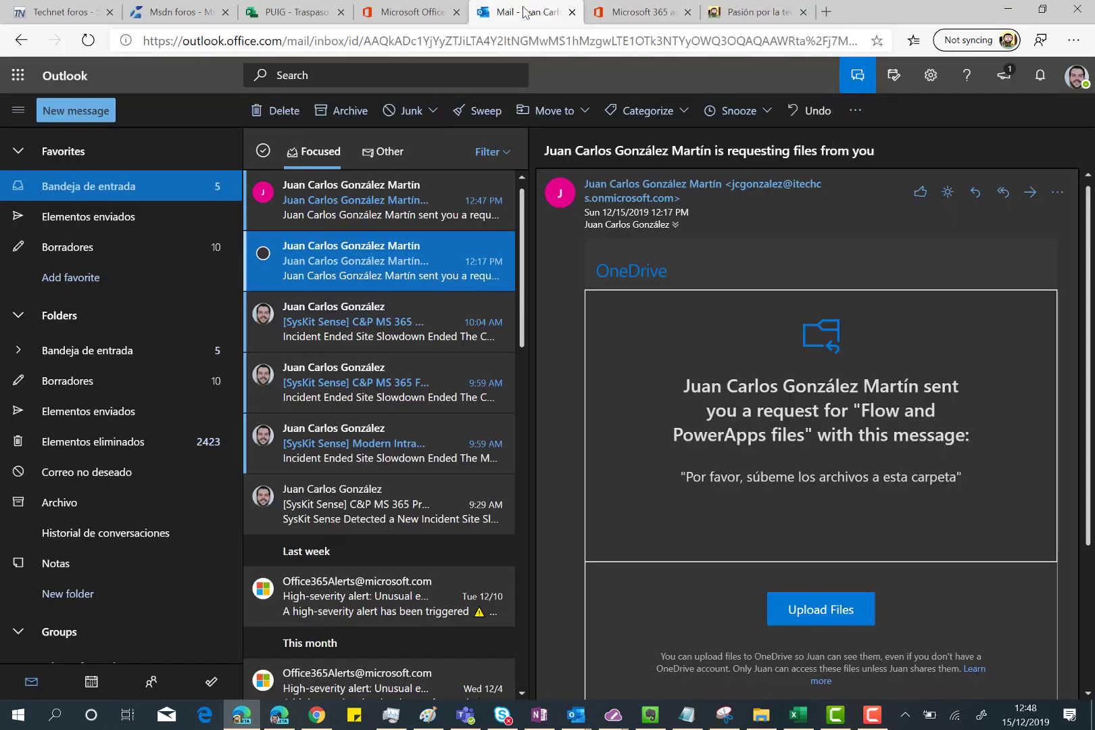
click(348, 205)
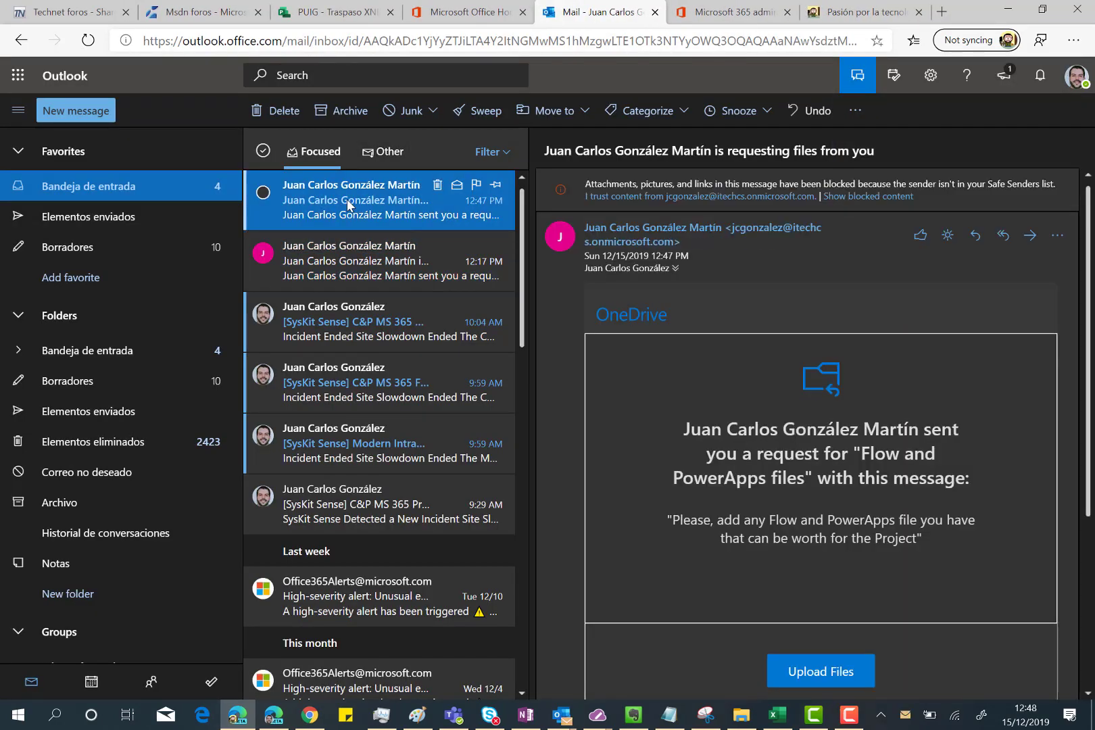
click(853, 196)
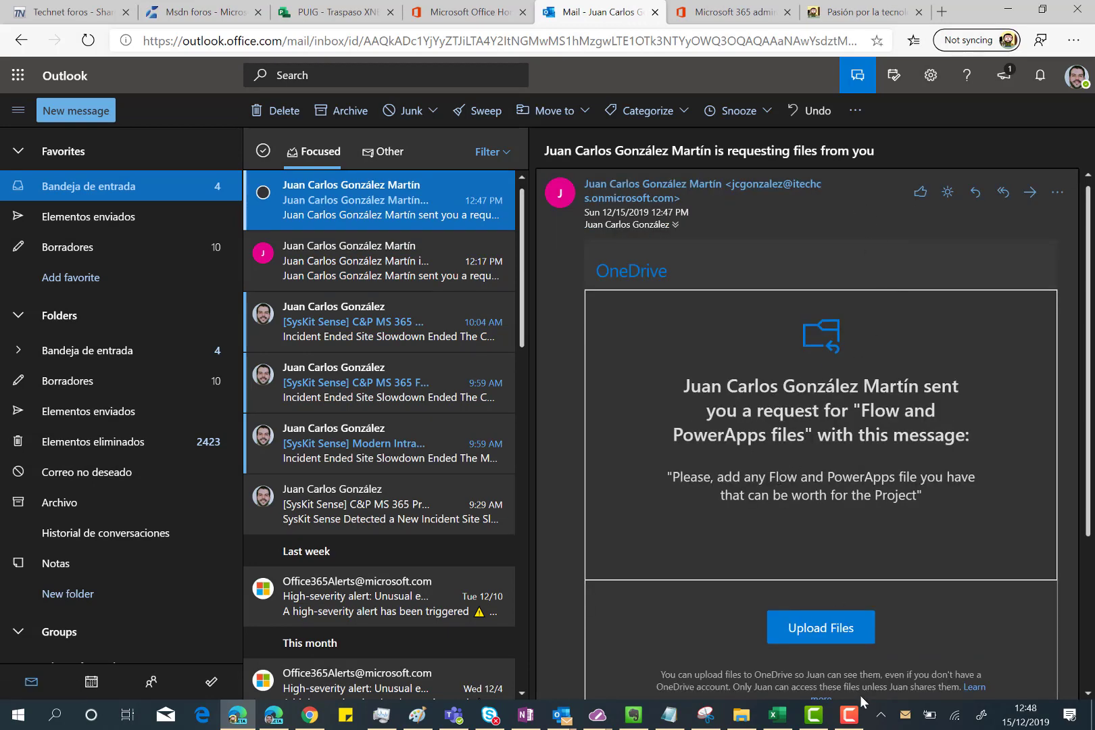
click(823, 634)
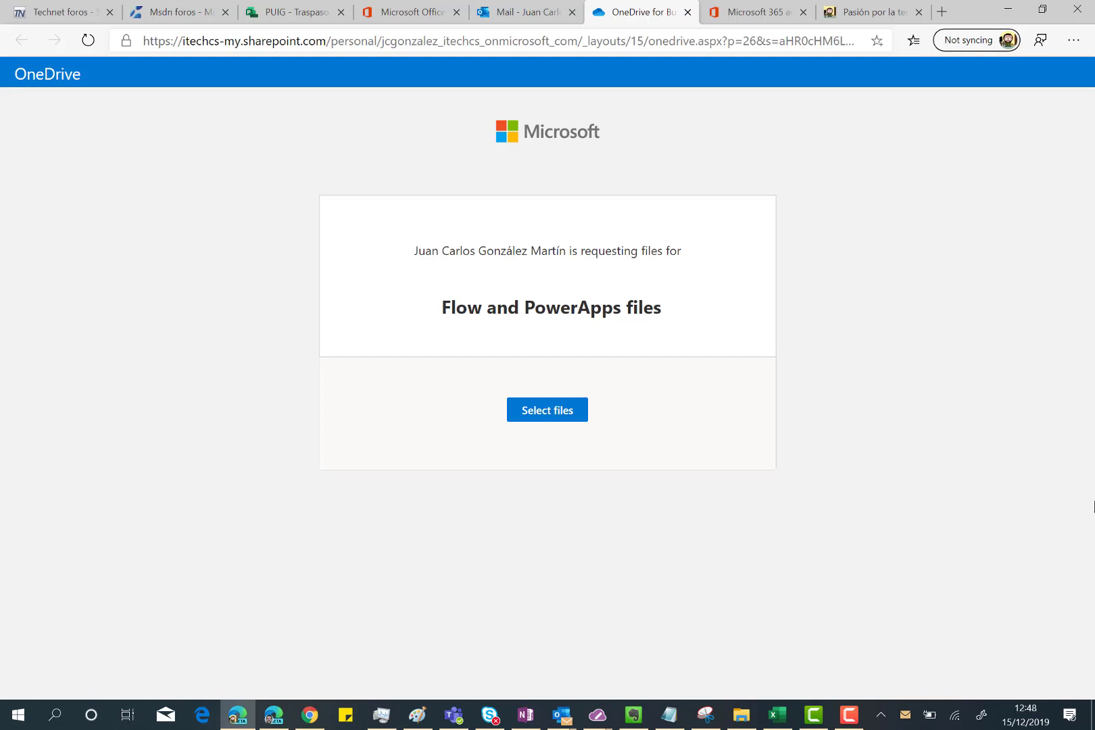
Step: Attach Power-Apps-and-Teams.pdf and 'A guide to building enterprise-ready flows.pdf' to the upload form
click(540, 415)
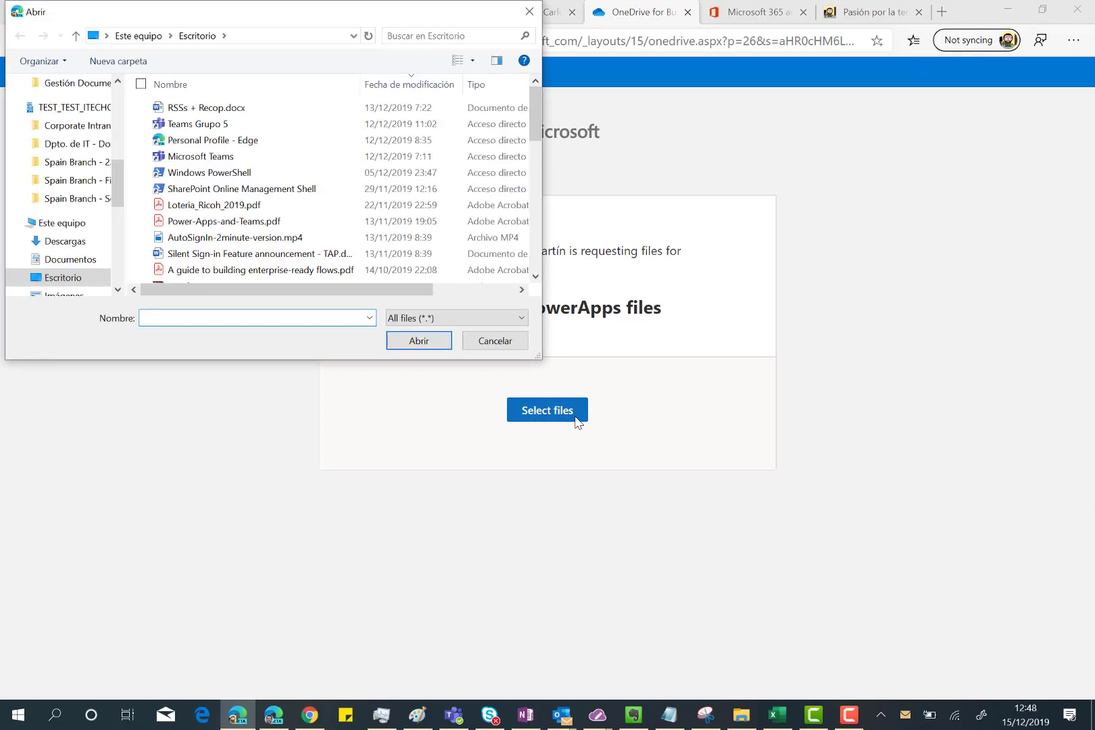
drag(532, 116, 533, 152)
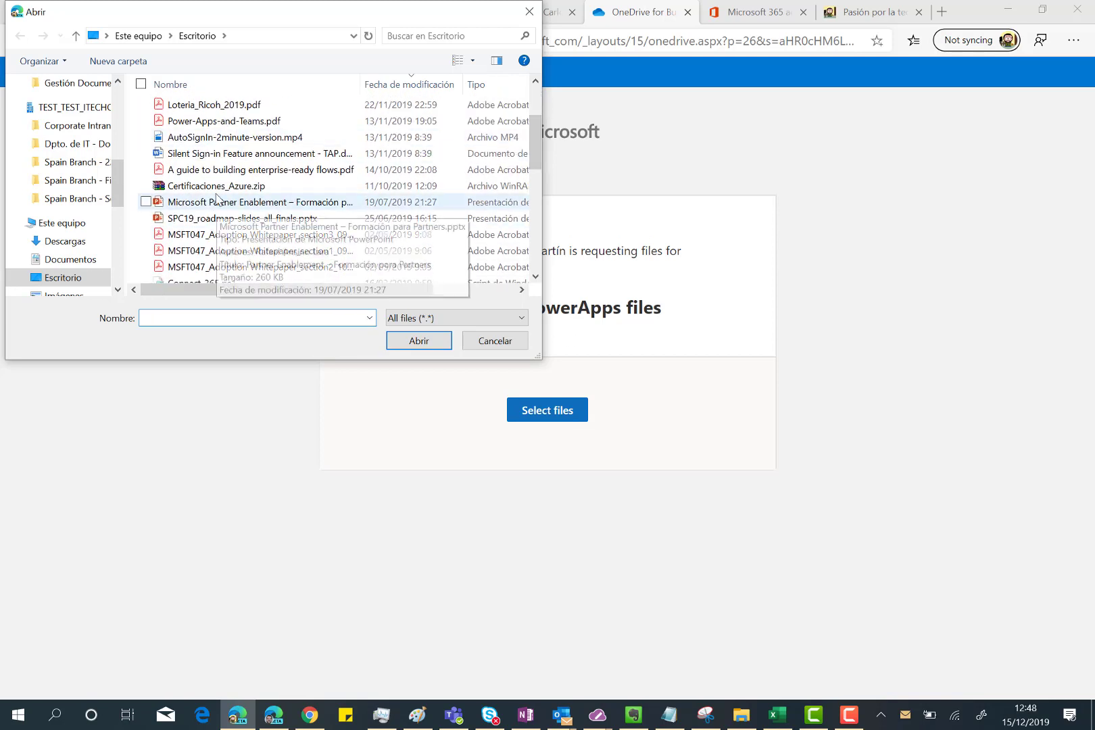
click(174, 123)
click(146, 170)
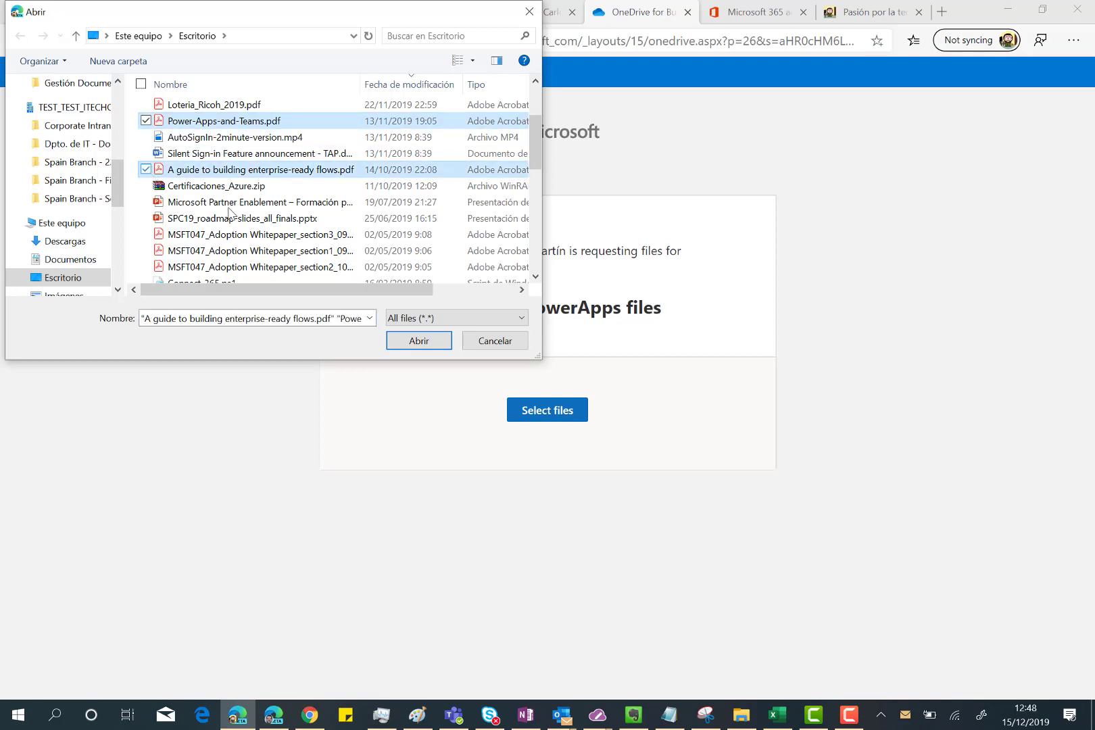
click(405, 341)
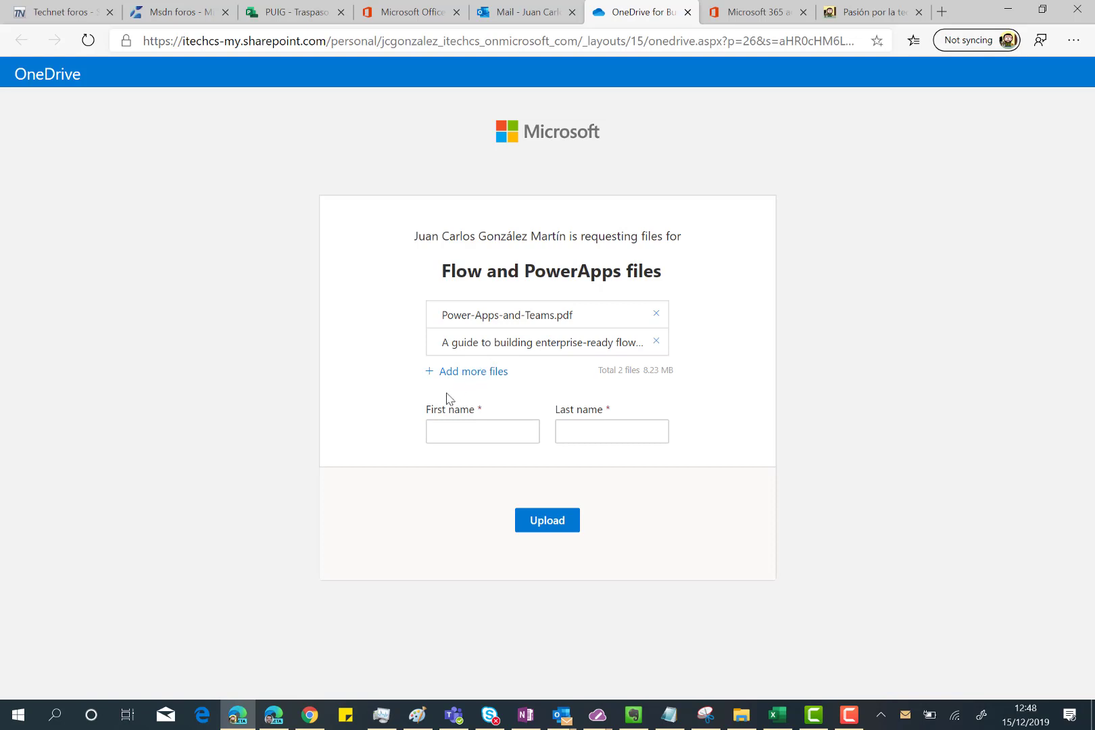
Step: Fill in the guest's first and last name and upload the two attached PDFs
click(456, 425)
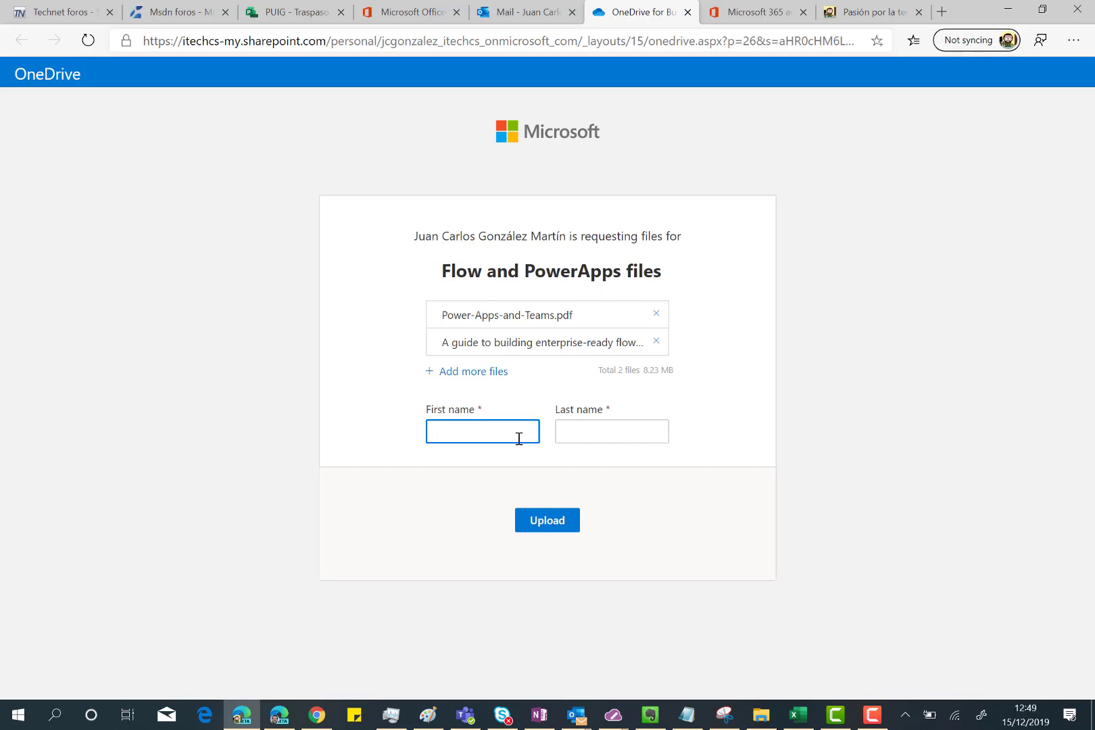
key(Tab)
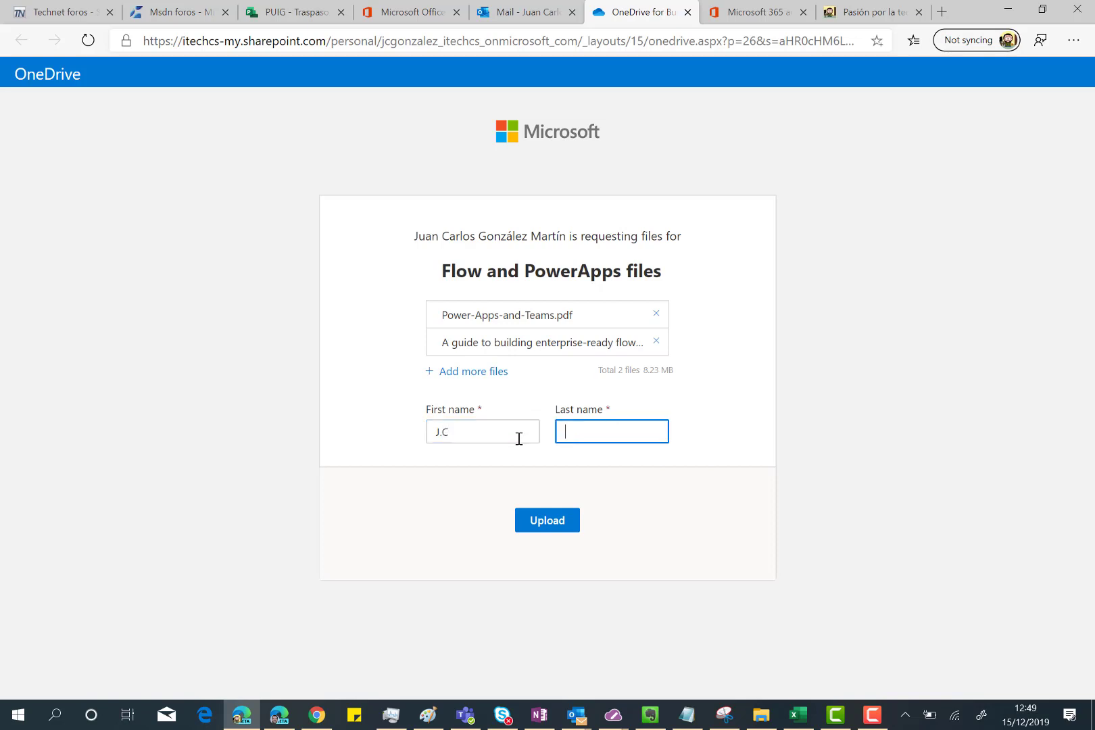
click(536, 526)
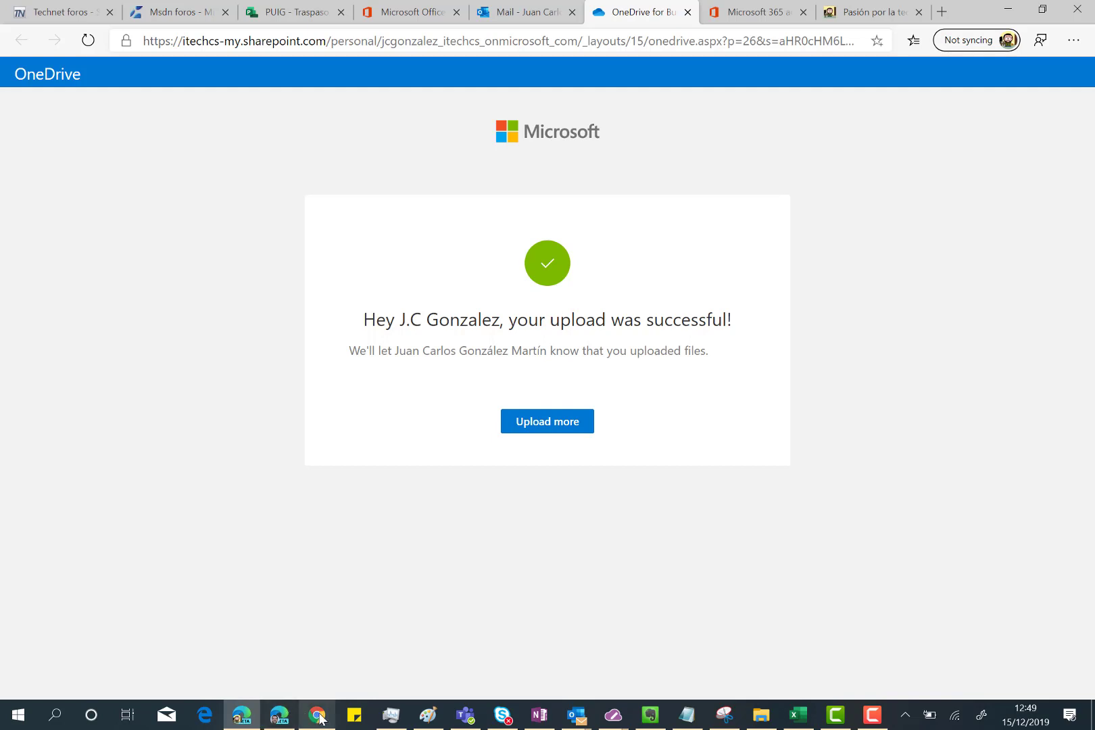
Step: Back in the owner's OneDrive, dismiss the sent notice, open Add Files, and widen the Name column
mouse_move(321, 718)
click(295, 676)
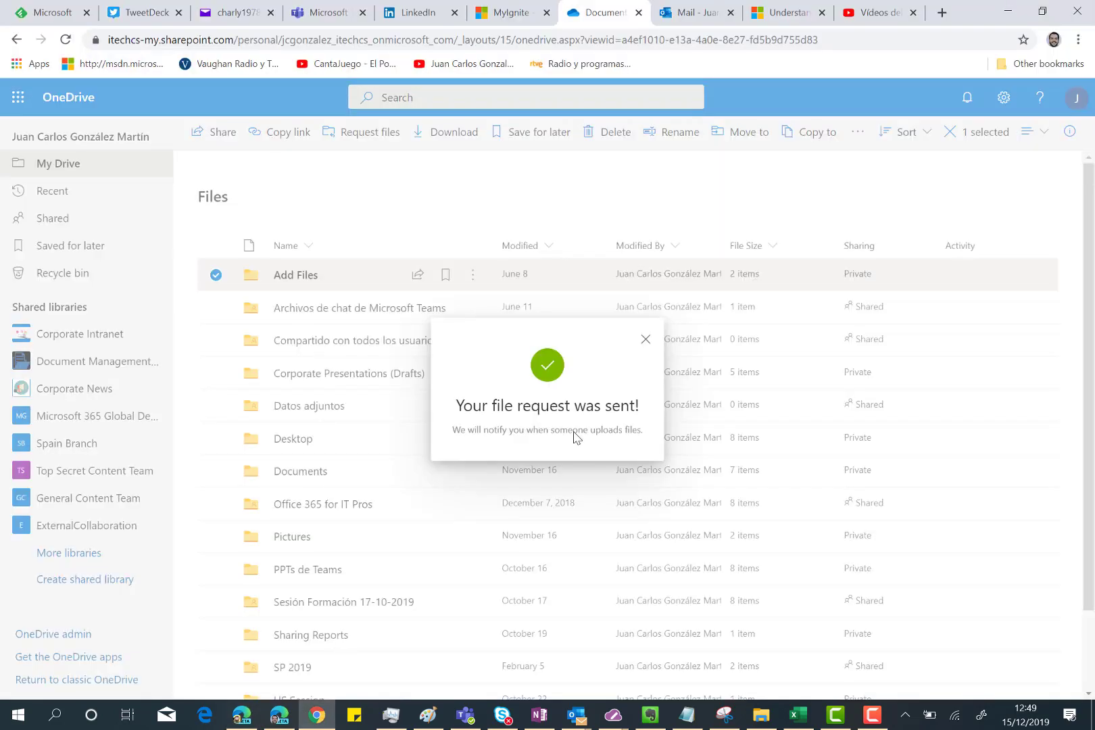
click(646, 344)
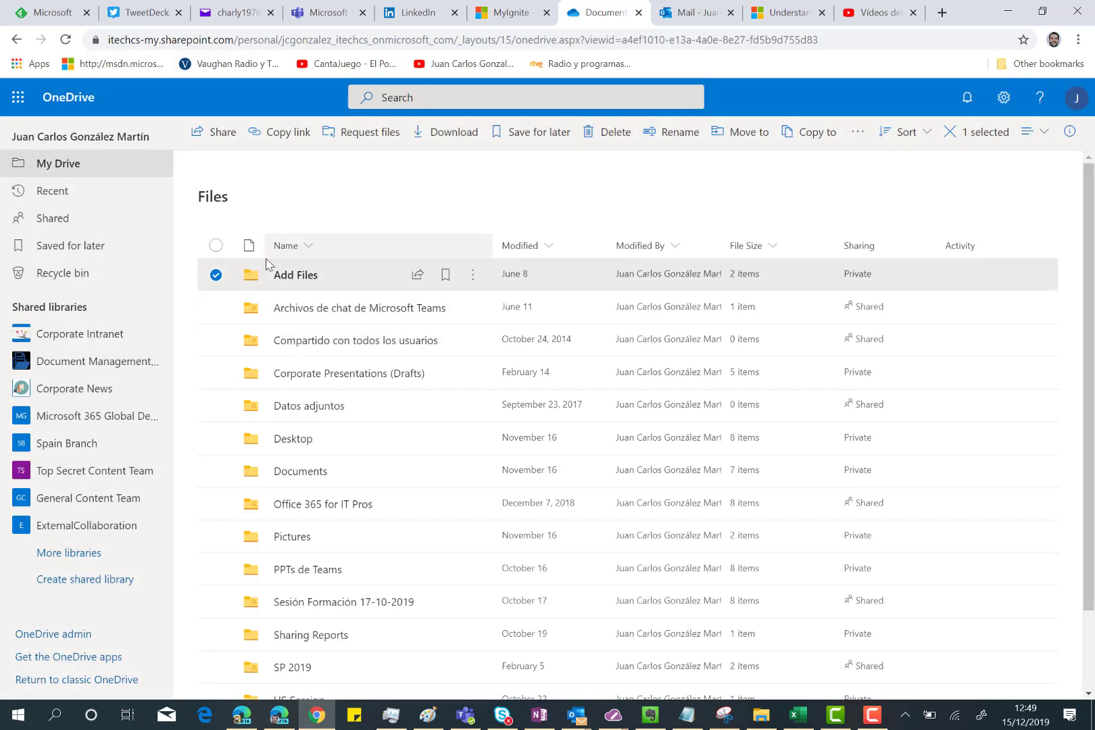
click(286, 276)
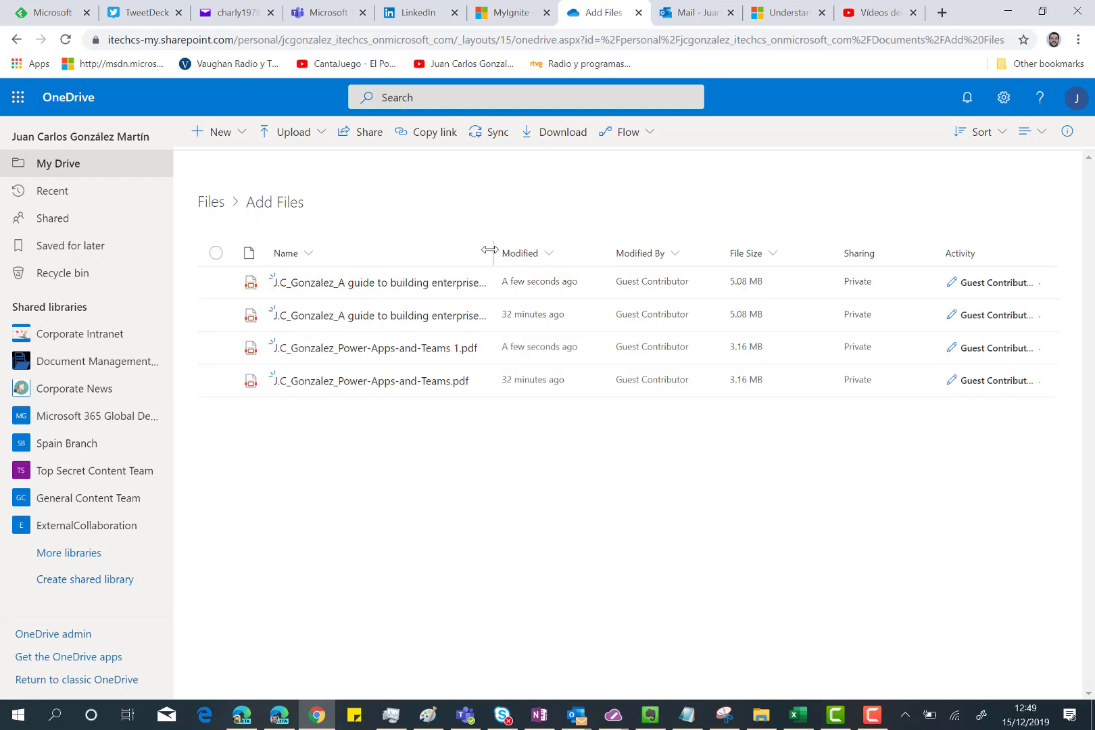
drag(495, 252, 605, 252)
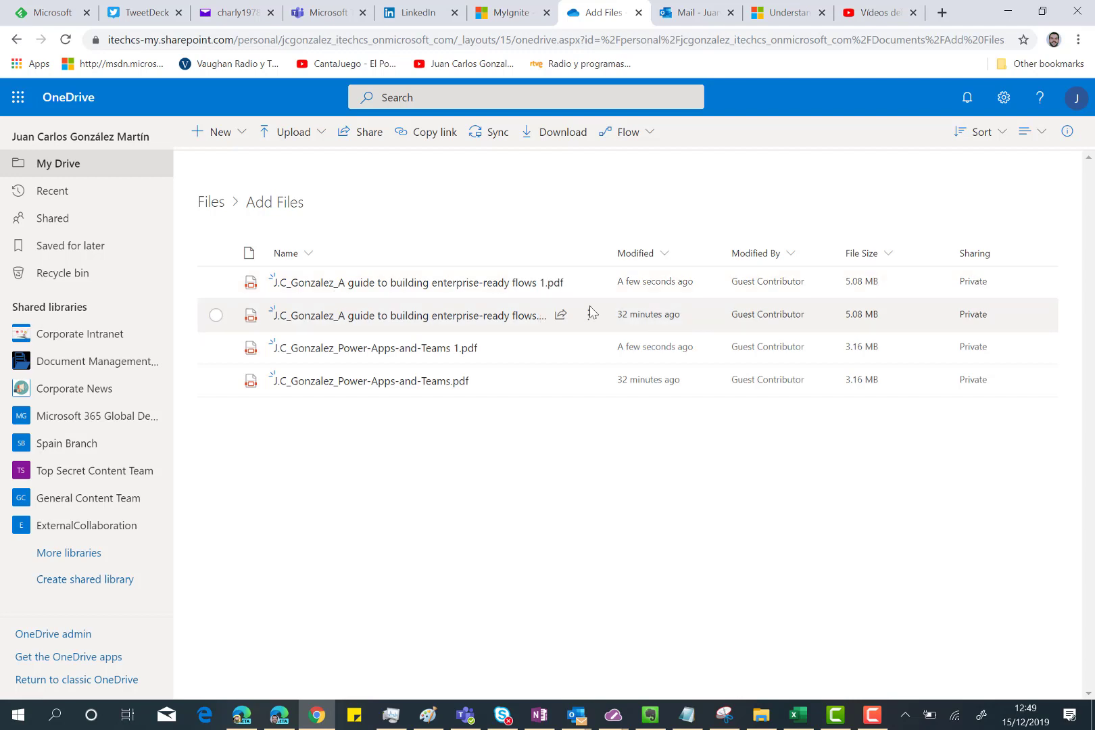
mouse_move(468, 288)
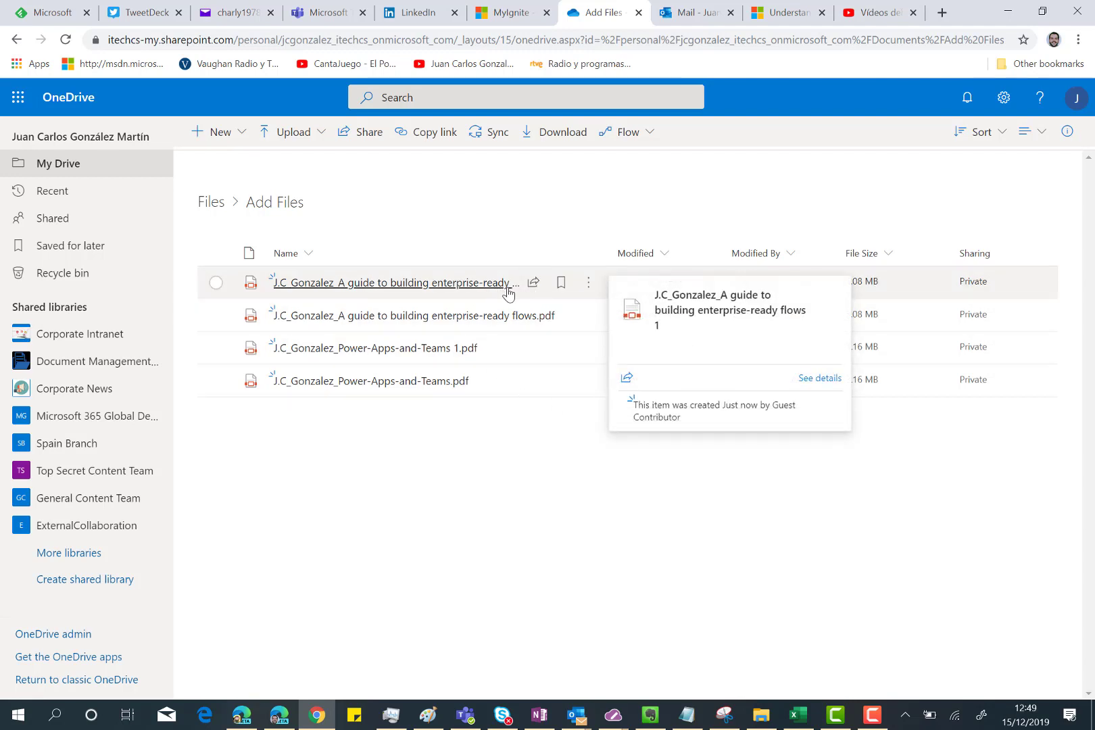
mouse_move(440, 349)
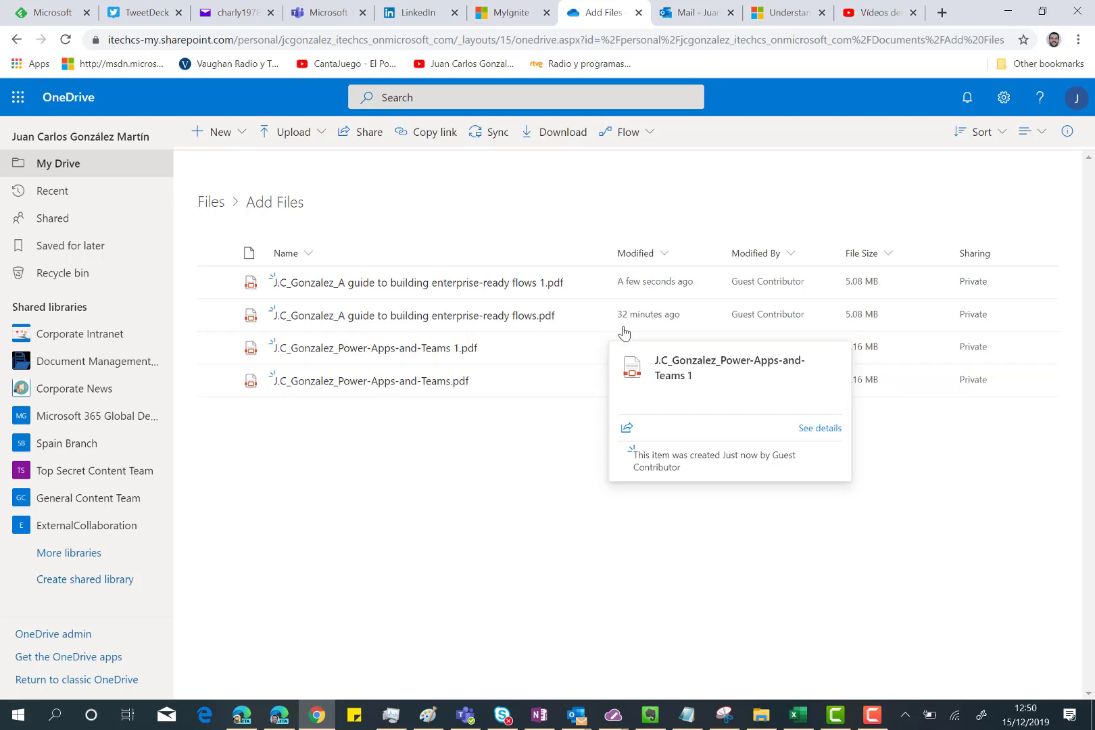
Step: Read the newest SharePoint upload notification in Outlook, highlighting parts of the uploaded PDF's name
click(687, 10)
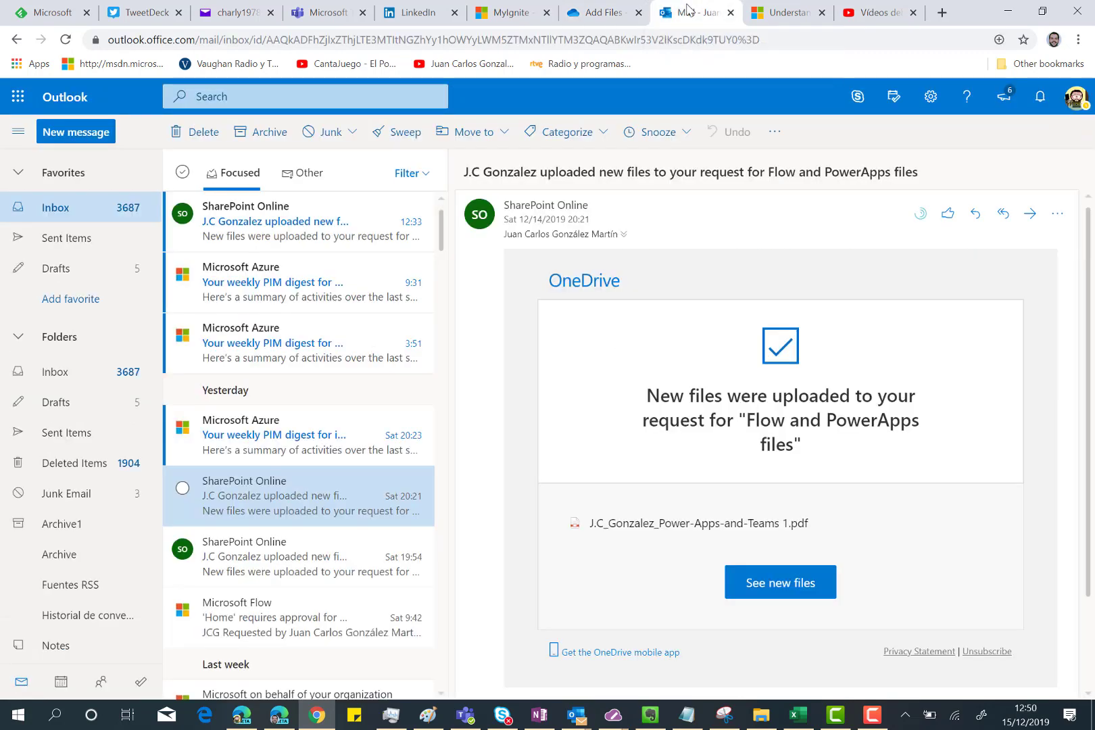
click(271, 213)
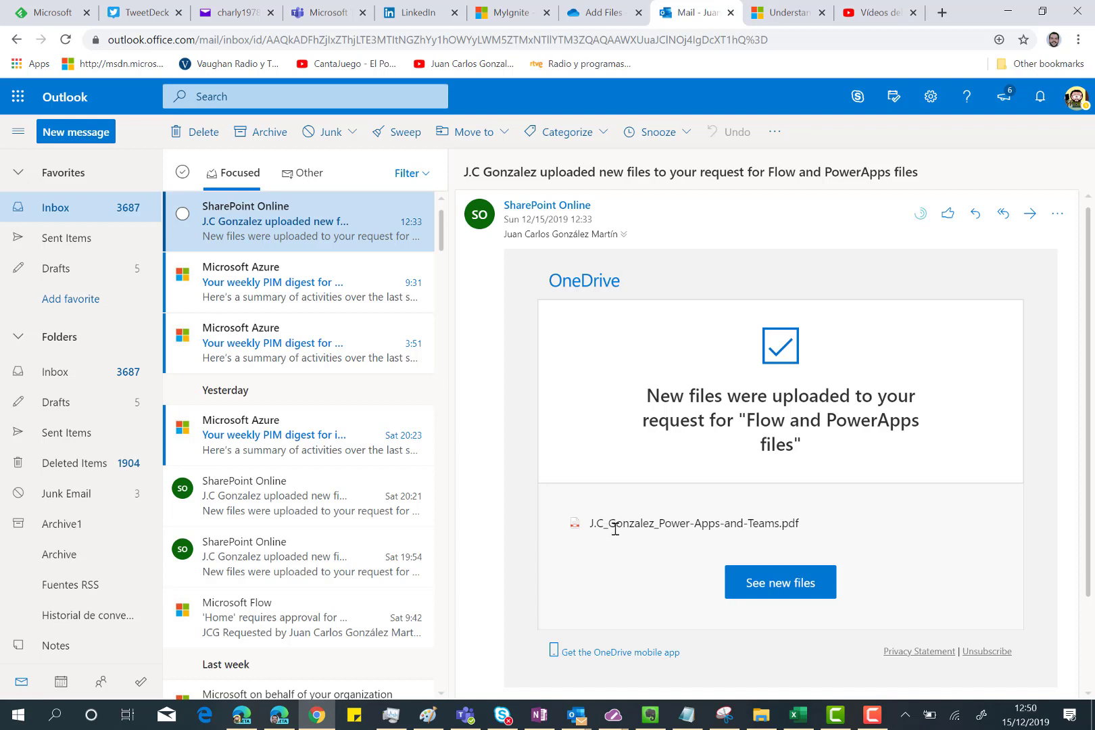
drag(590, 524, 613, 527)
click(617, 525)
double_click(616, 525)
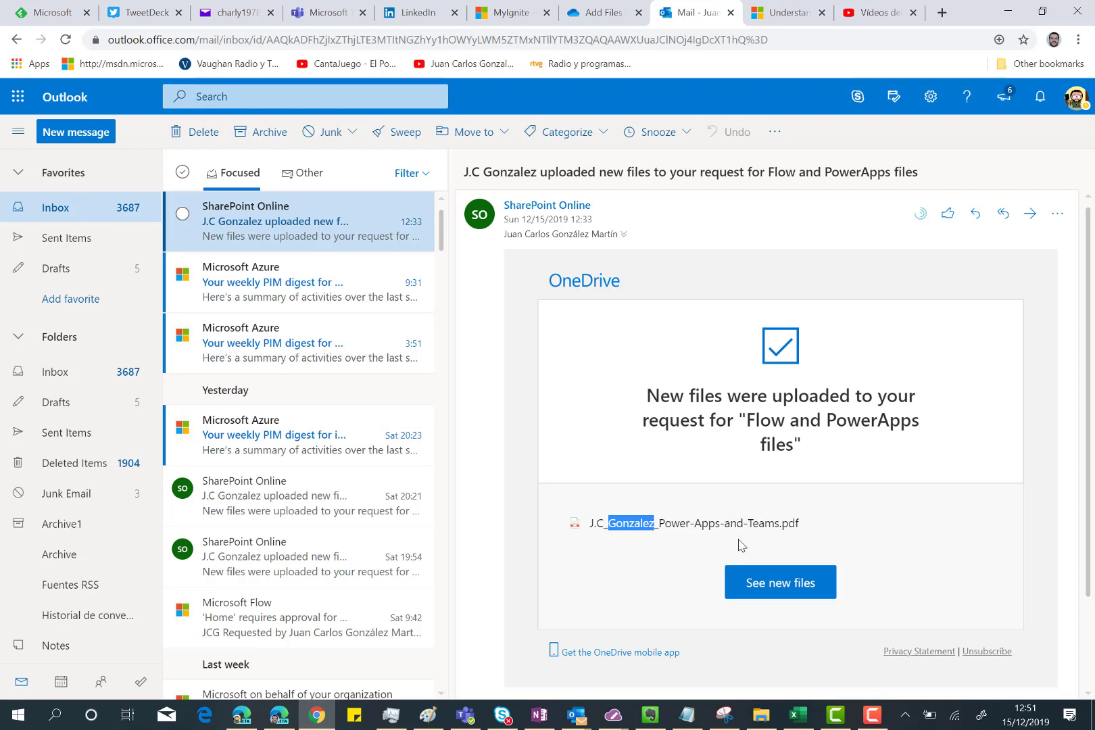
click(578, 15)
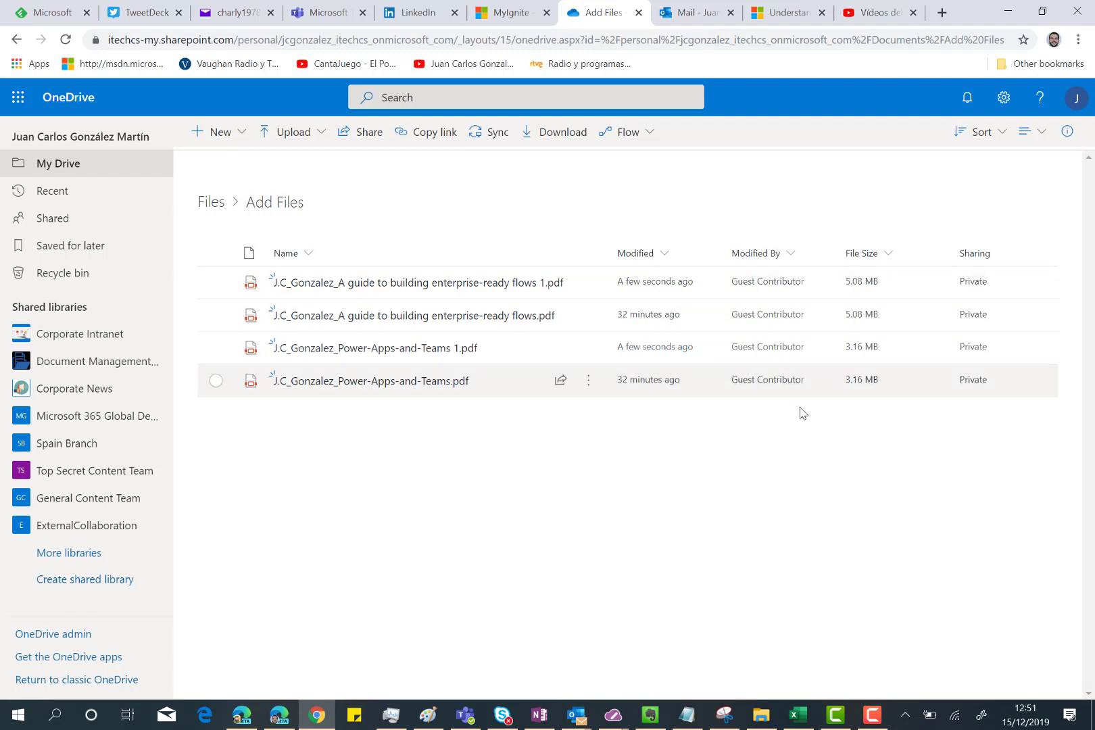
mouse_move(309, 287)
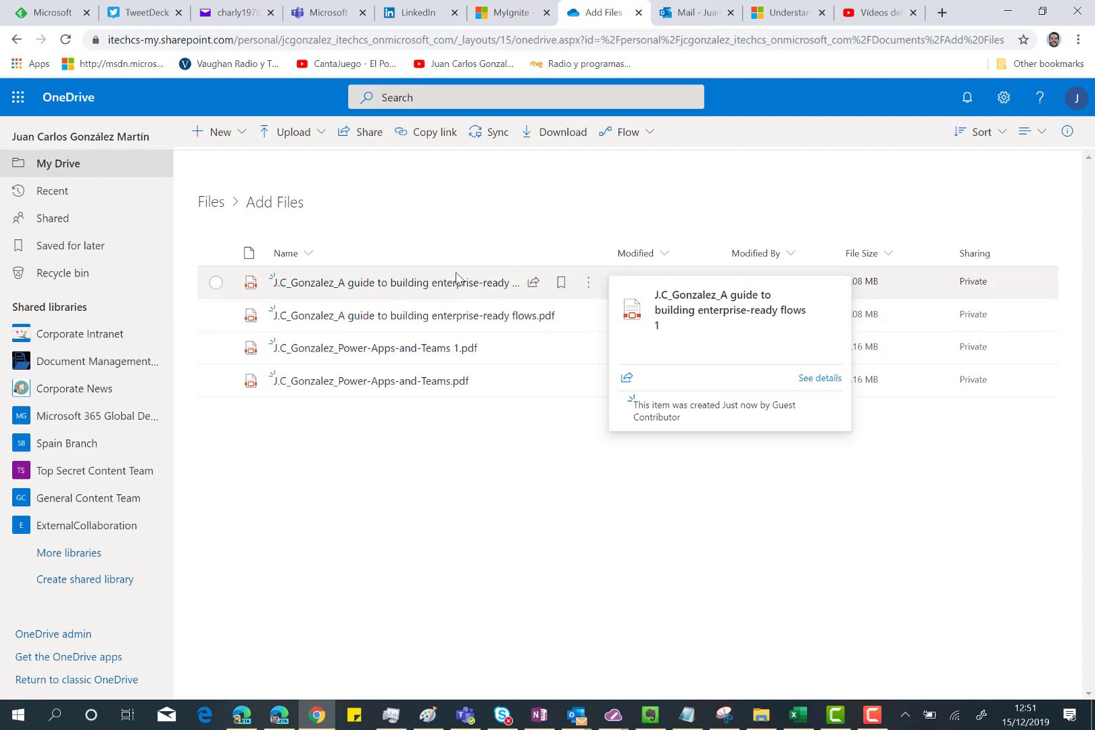
Step: Switch back to the Outlook upload notification email from the Mail tab
click(683, 12)
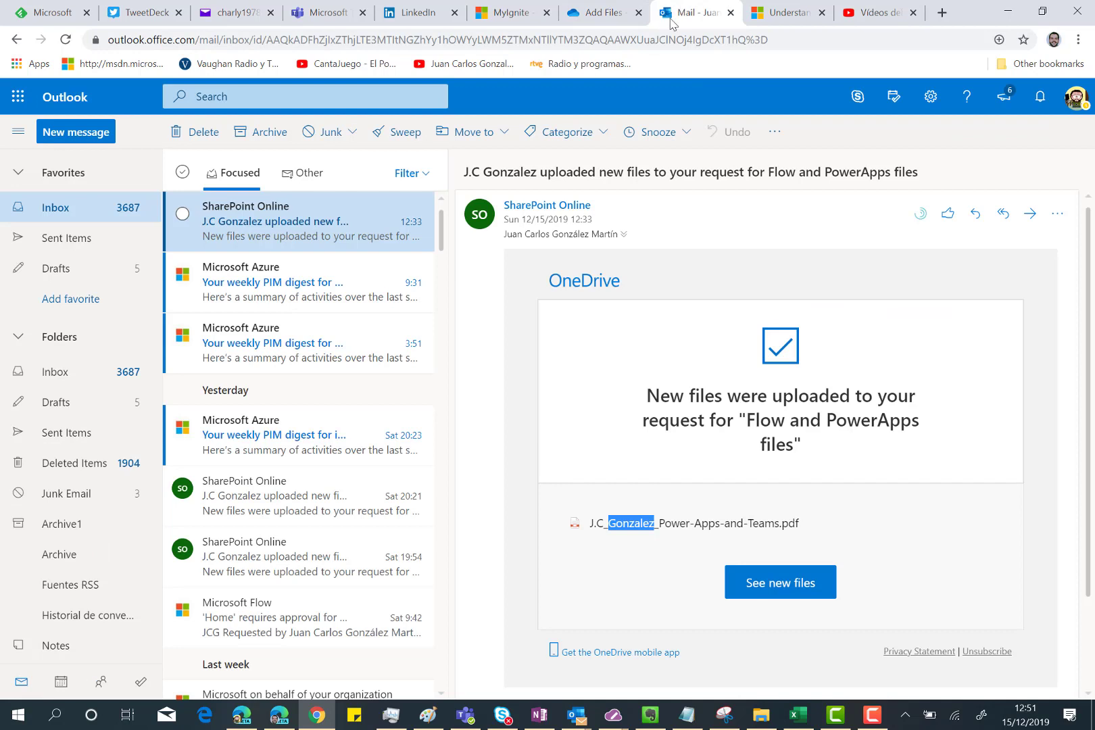